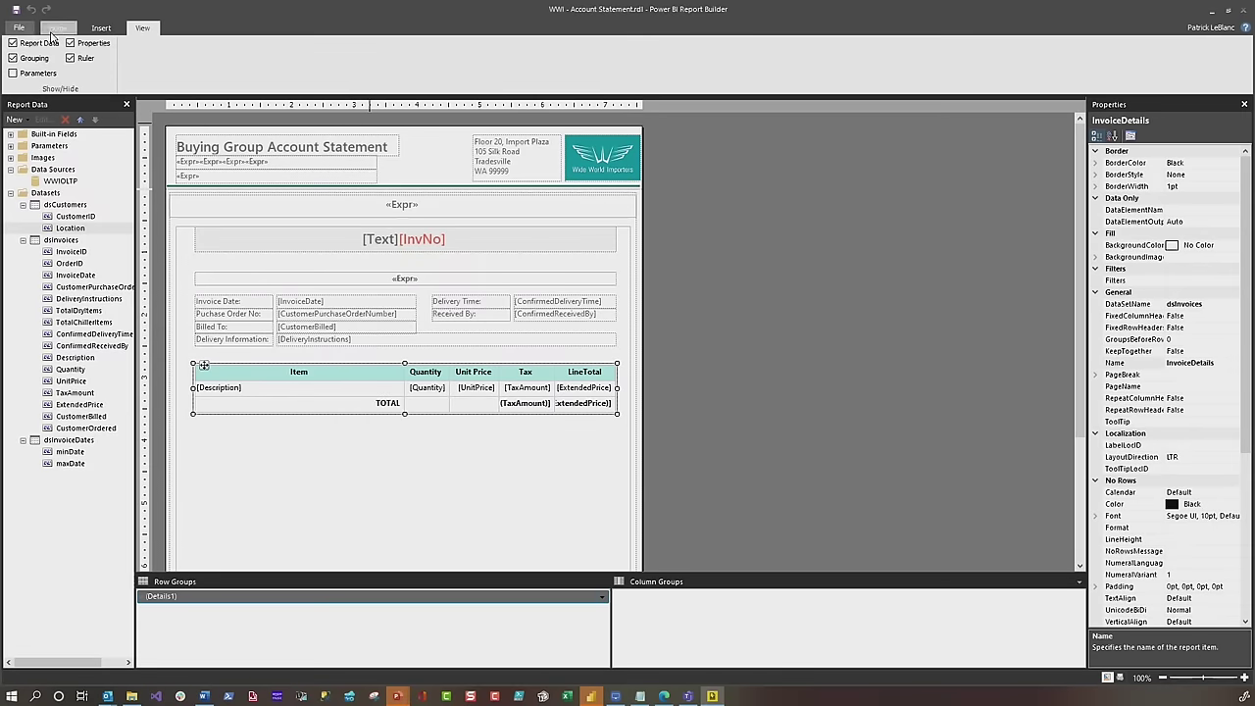
pyautogui.click(19, 29)
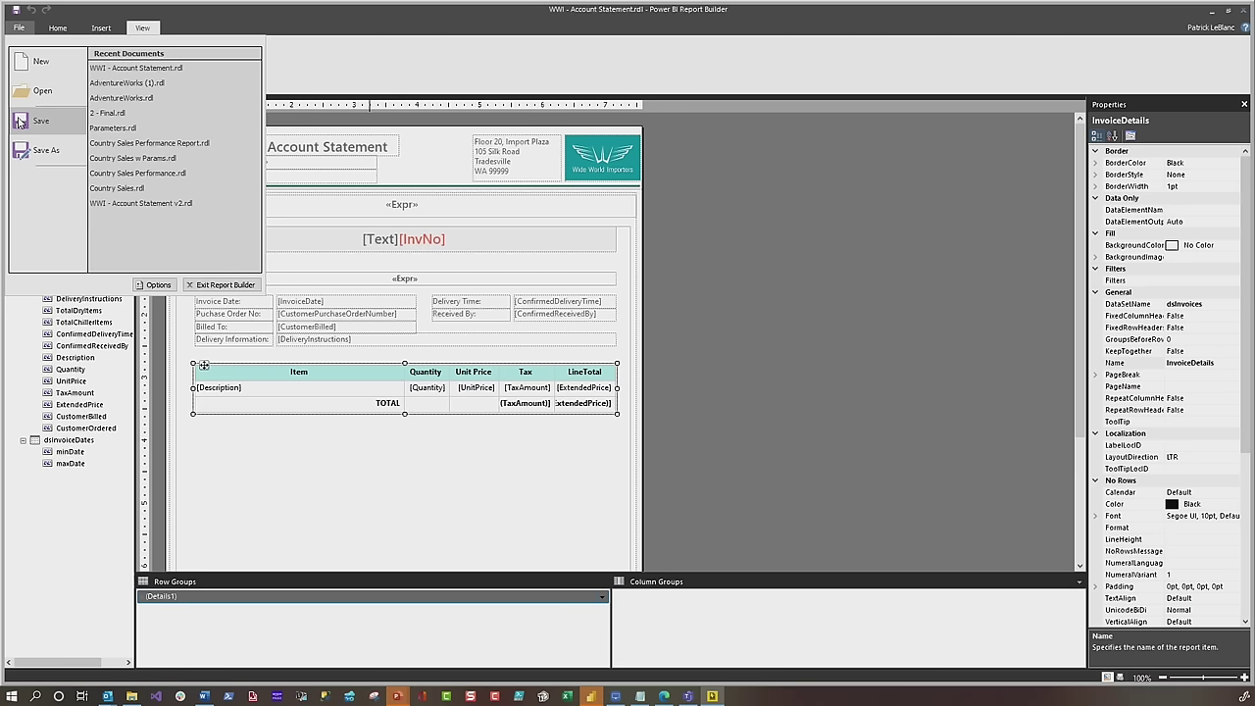
pyautogui.moveTo(36, 155)
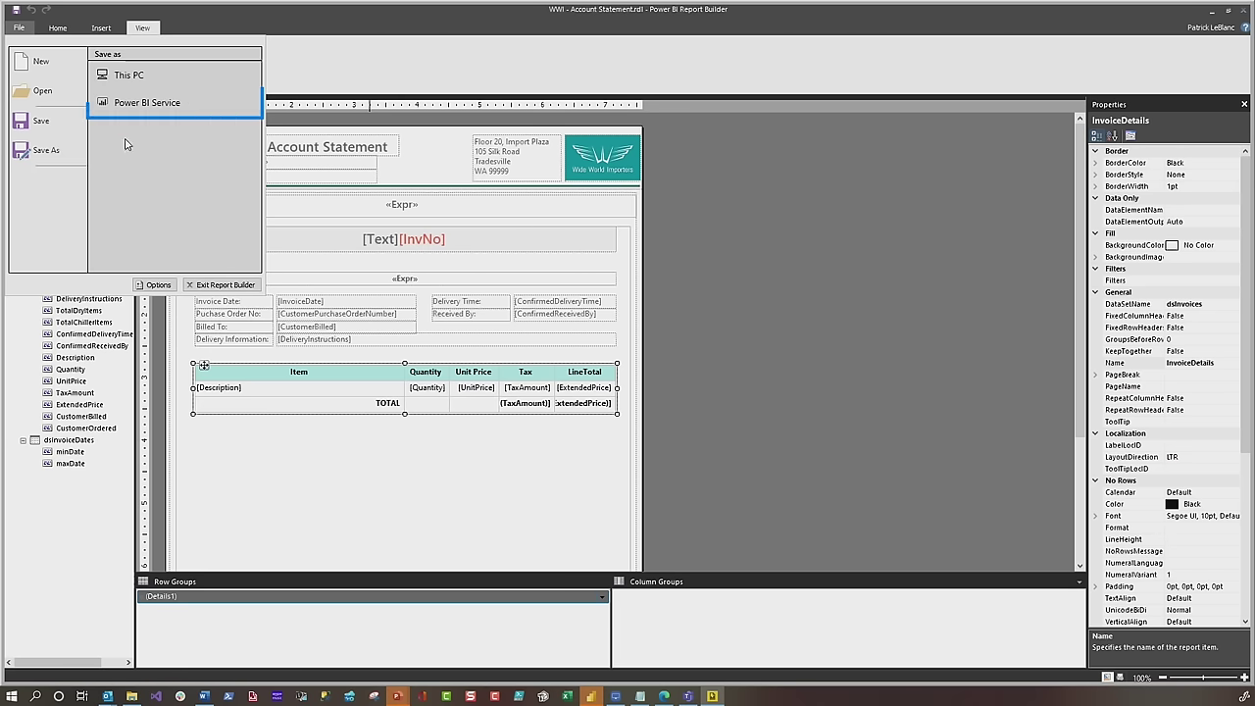
pyautogui.click(166, 116)
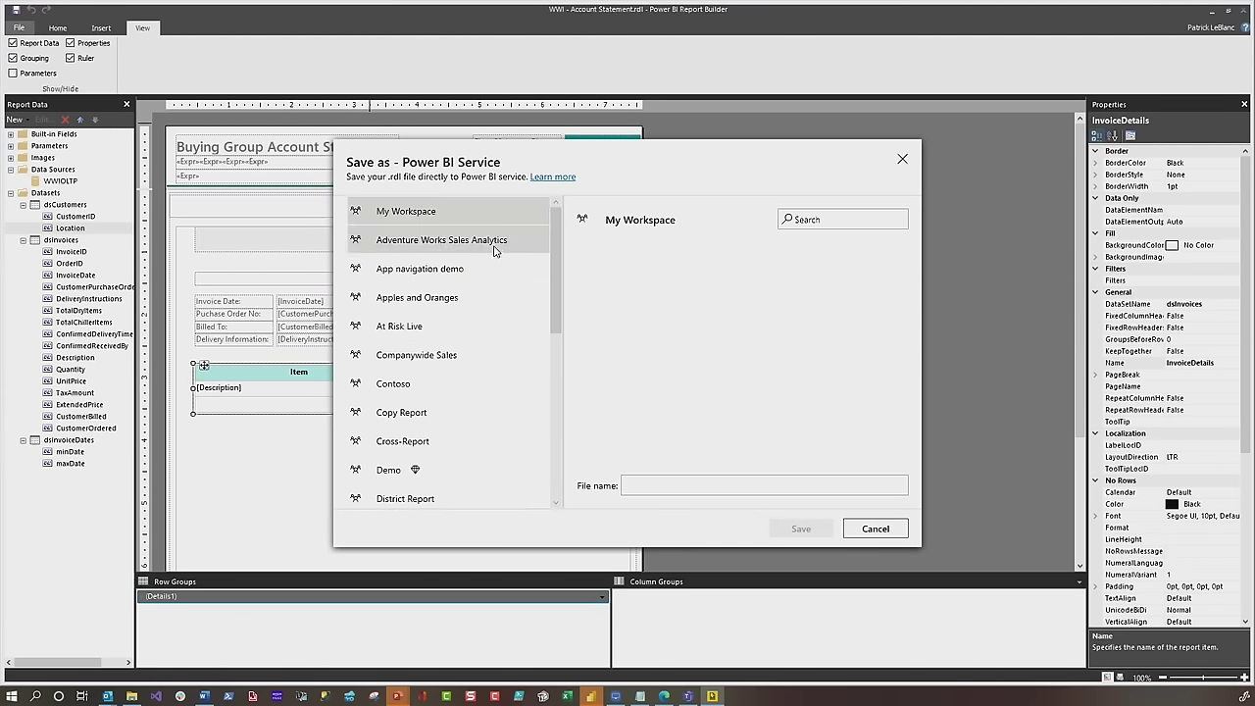
pyautogui.scroll(-5, 442, 469)
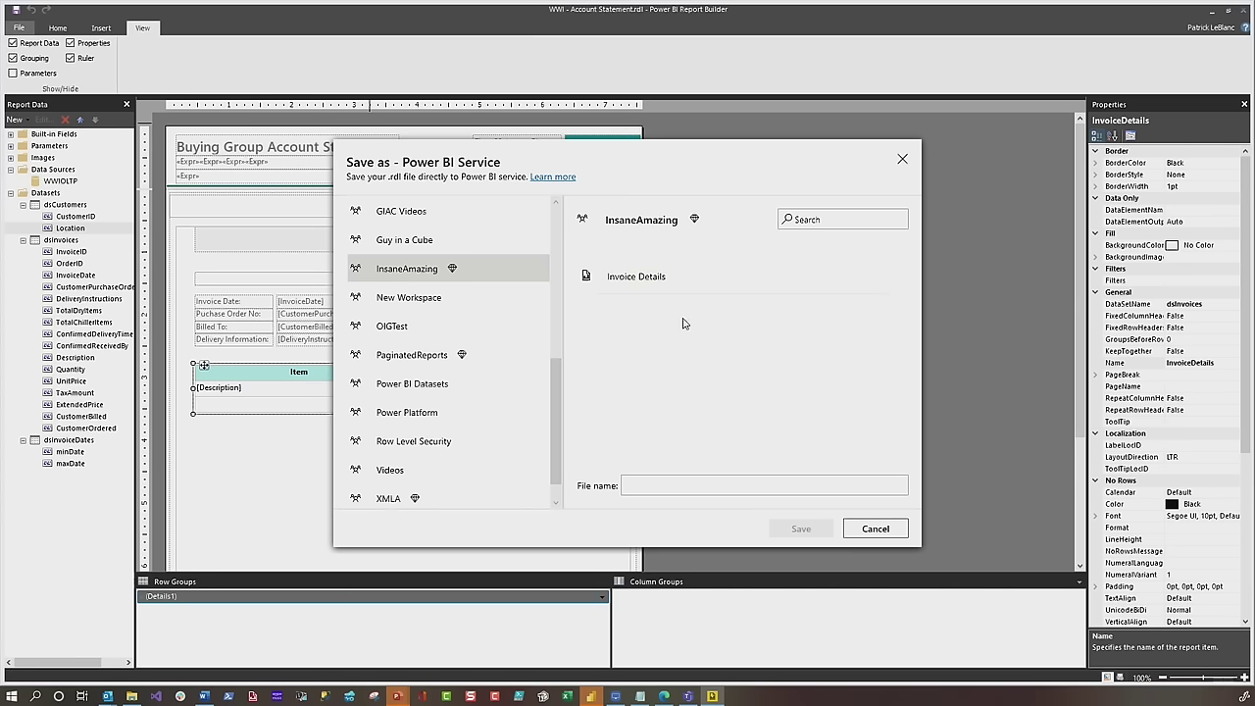
pyautogui.click(876, 530)
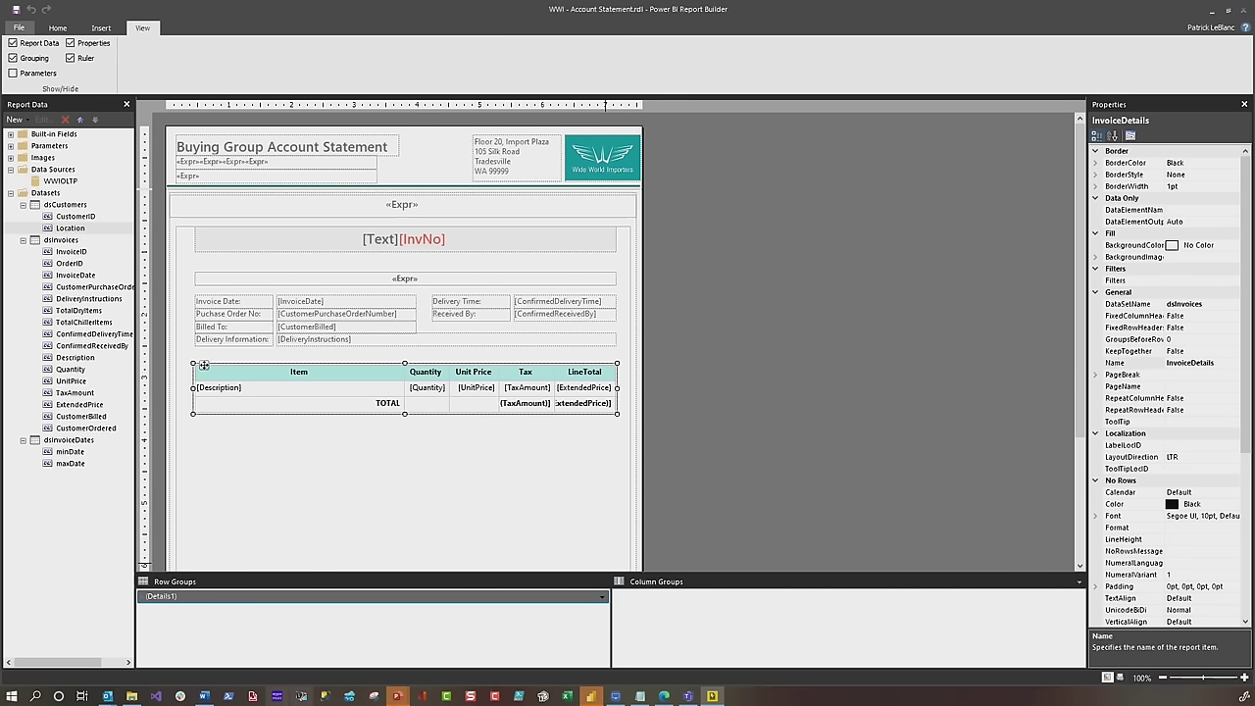
# Open the settings for the Invoice Details report in the InsaneAmazing workspace
pyautogui.click(663, 697)
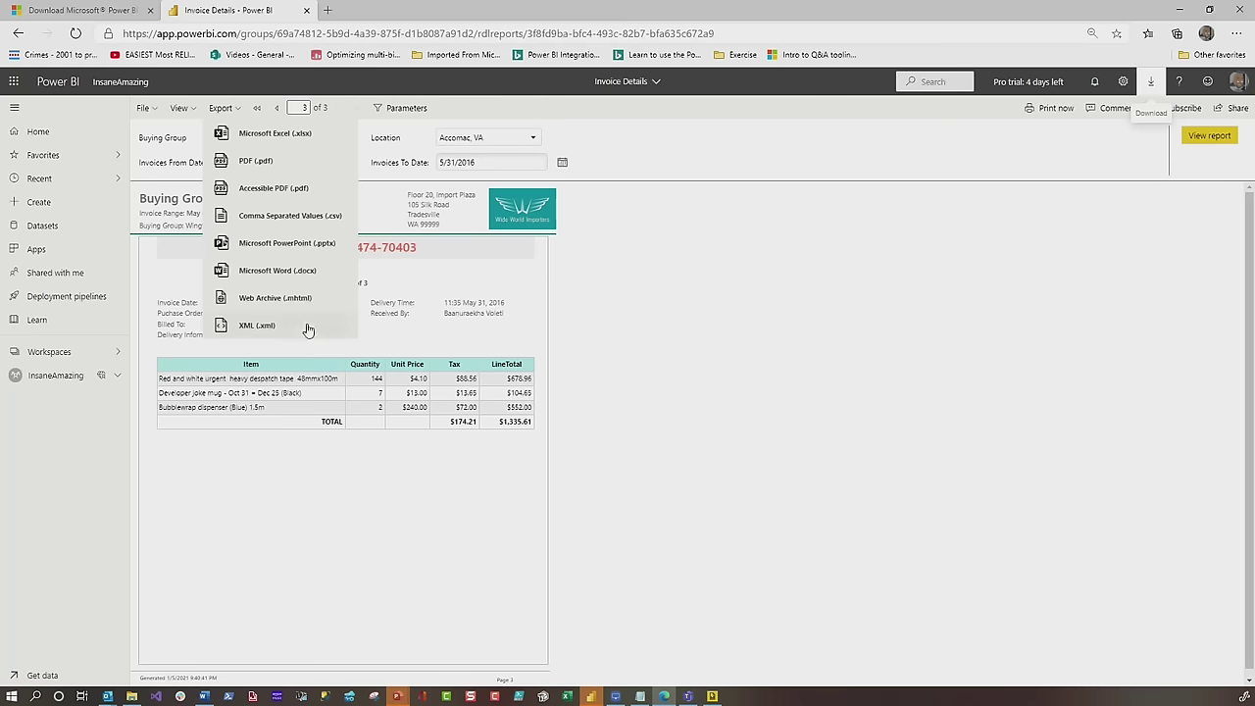
pyautogui.click(71, 383)
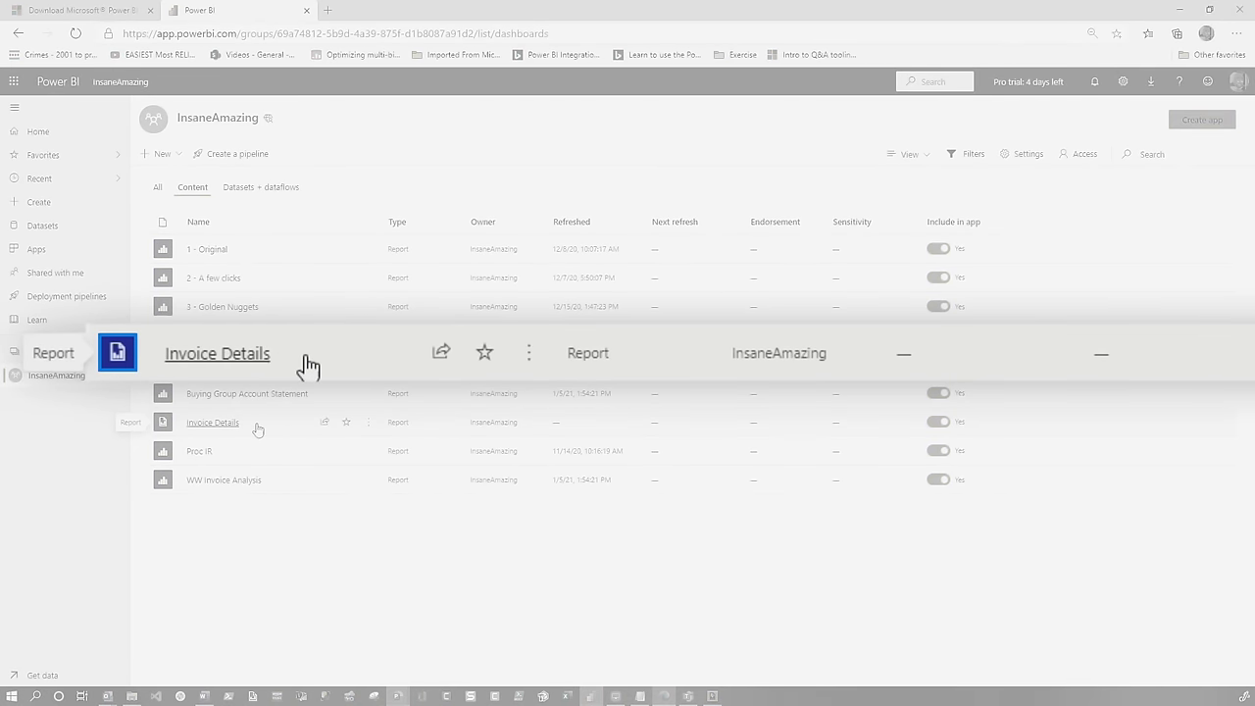
pyautogui.click(370, 425)
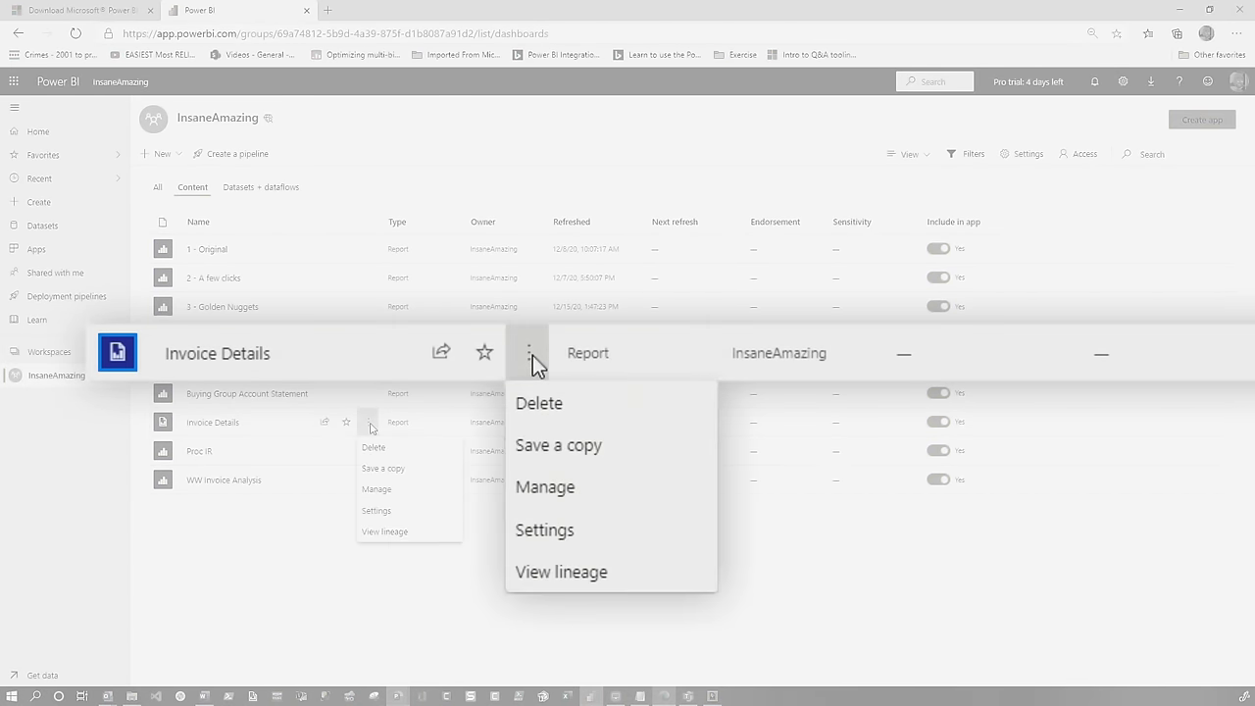
pyautogui.click(390, 493)
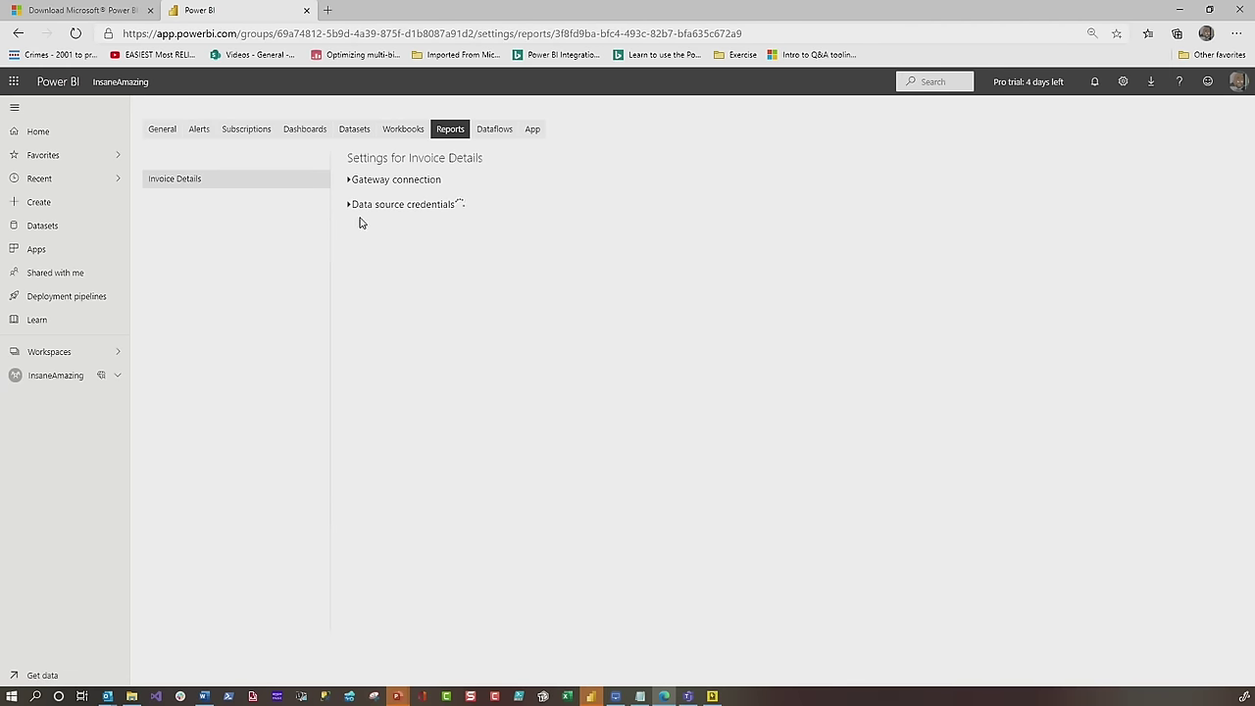
# Review the Gateway connection and Data source credentials sections, then return to the InsaneAmazing workspace
pyautogui.click(351, 182)
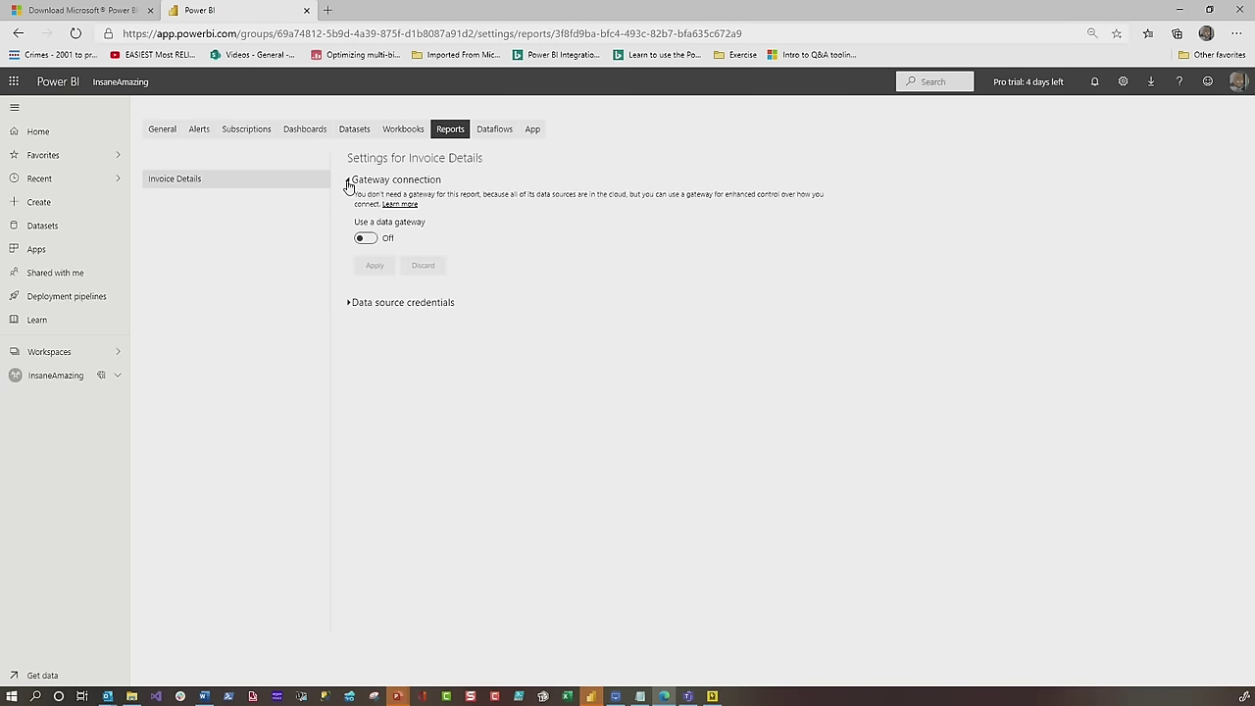
pyautogui.click(351, 181)
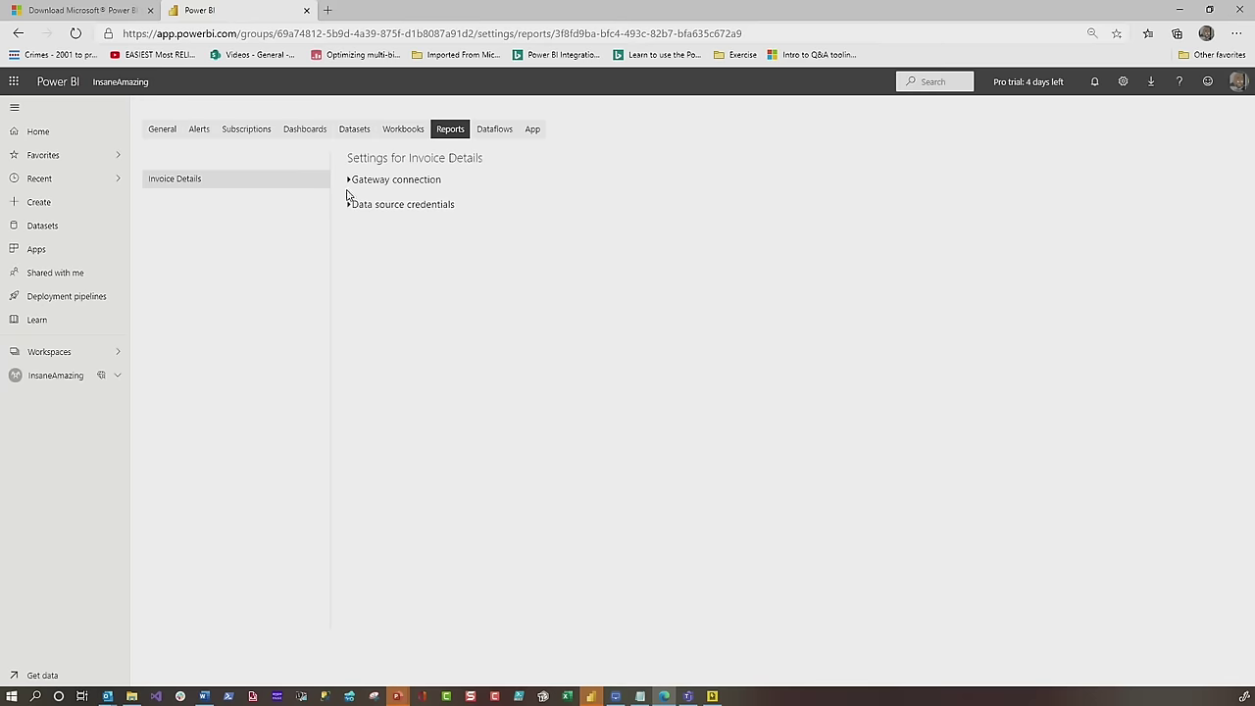
pyautogui.click(350, 205)
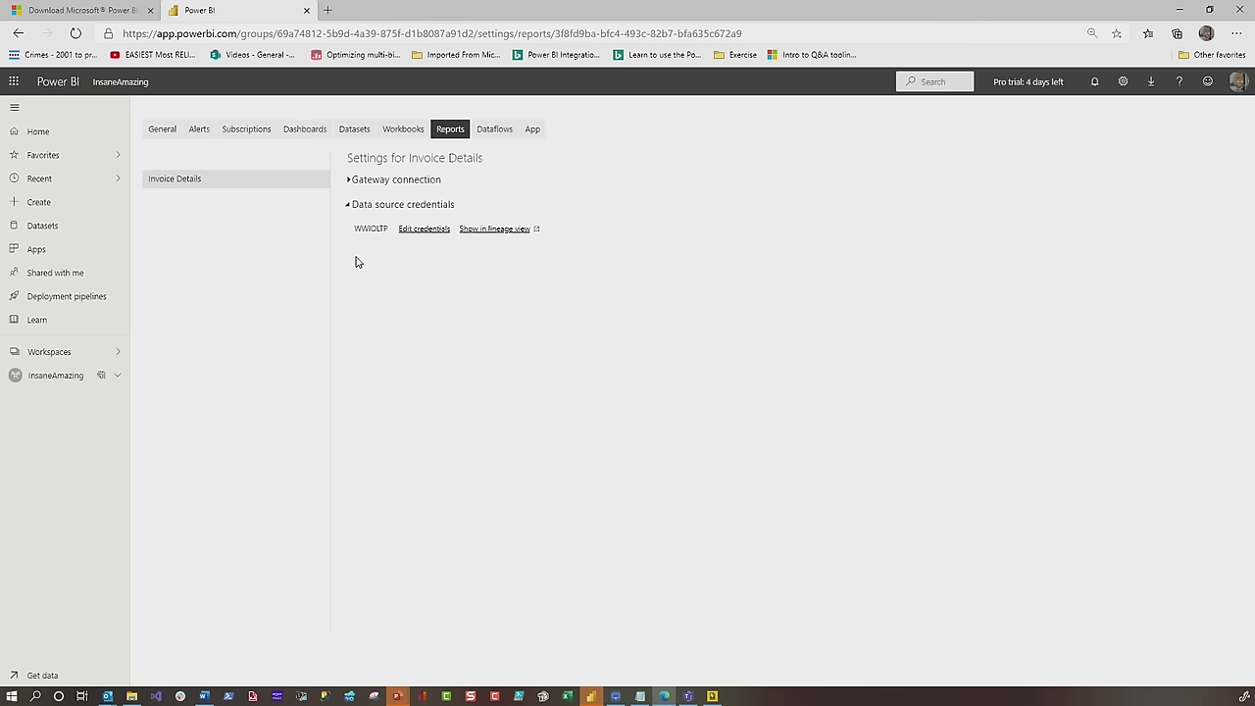
pyautogui.click(35, 381)
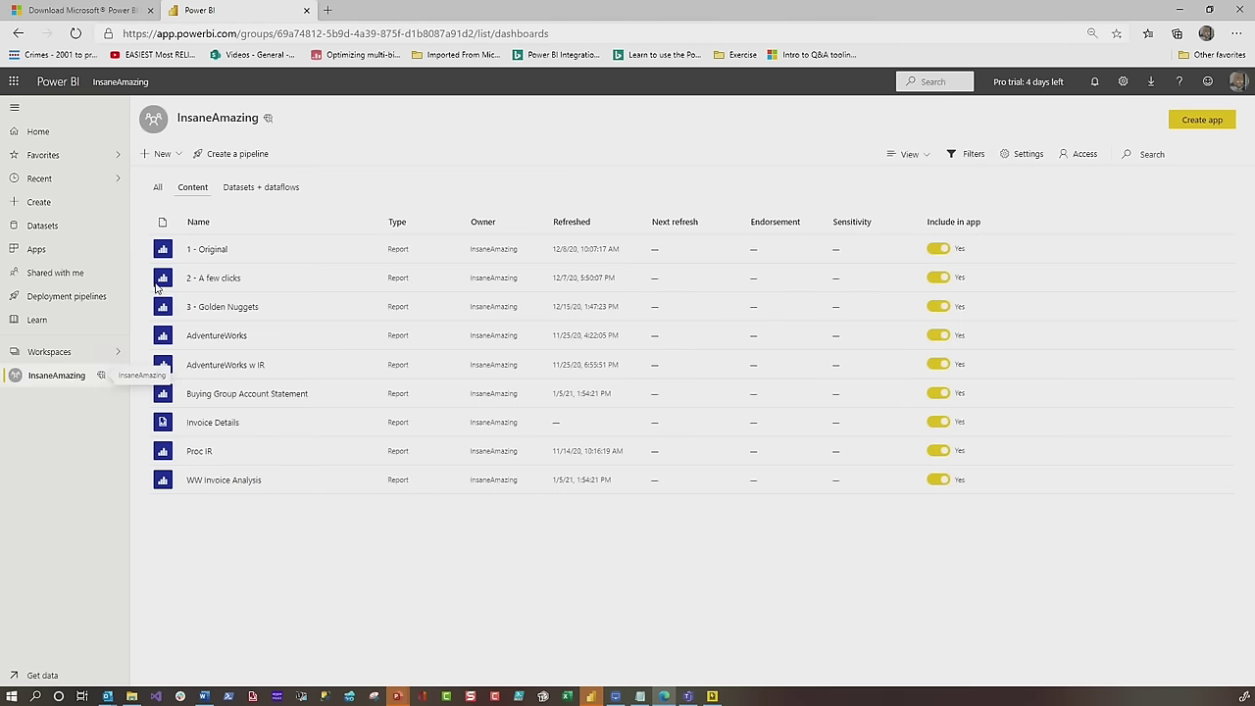
# View Invoice Details' Buying Group and Location parameters, then open options for the 1 - Original dataset
pyautogui.click(219, 423)
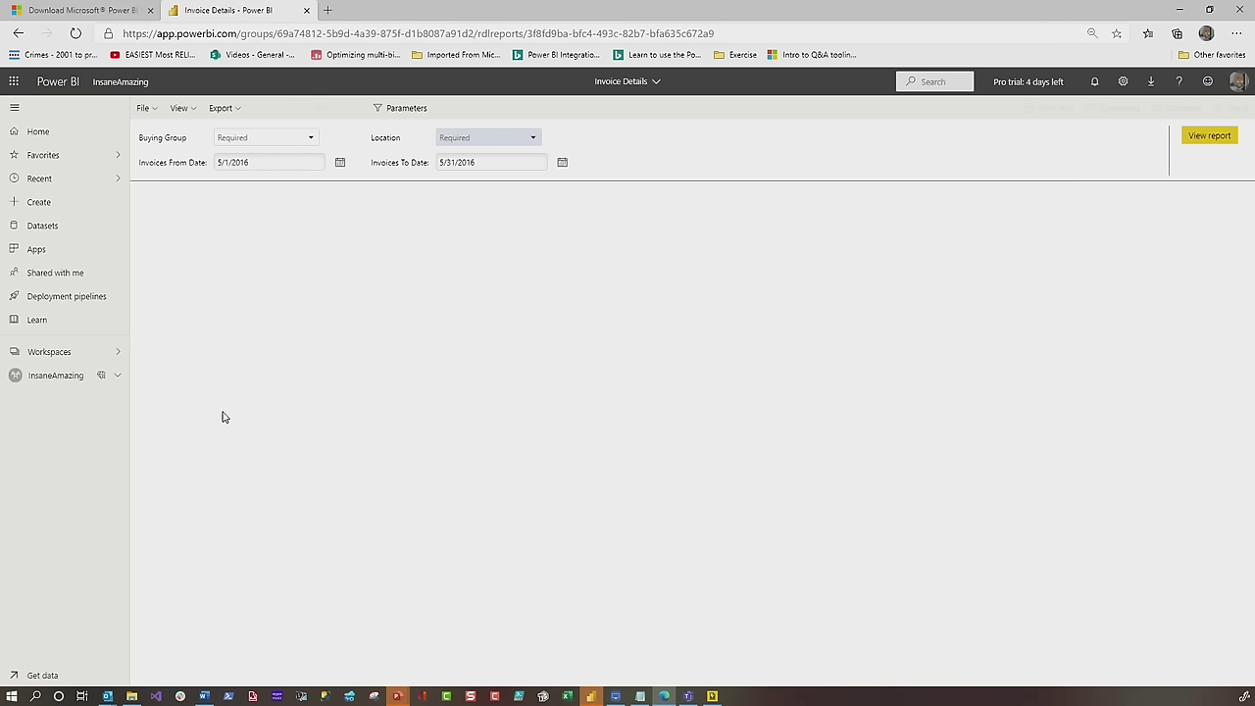
pyautogui.click(43, 377)
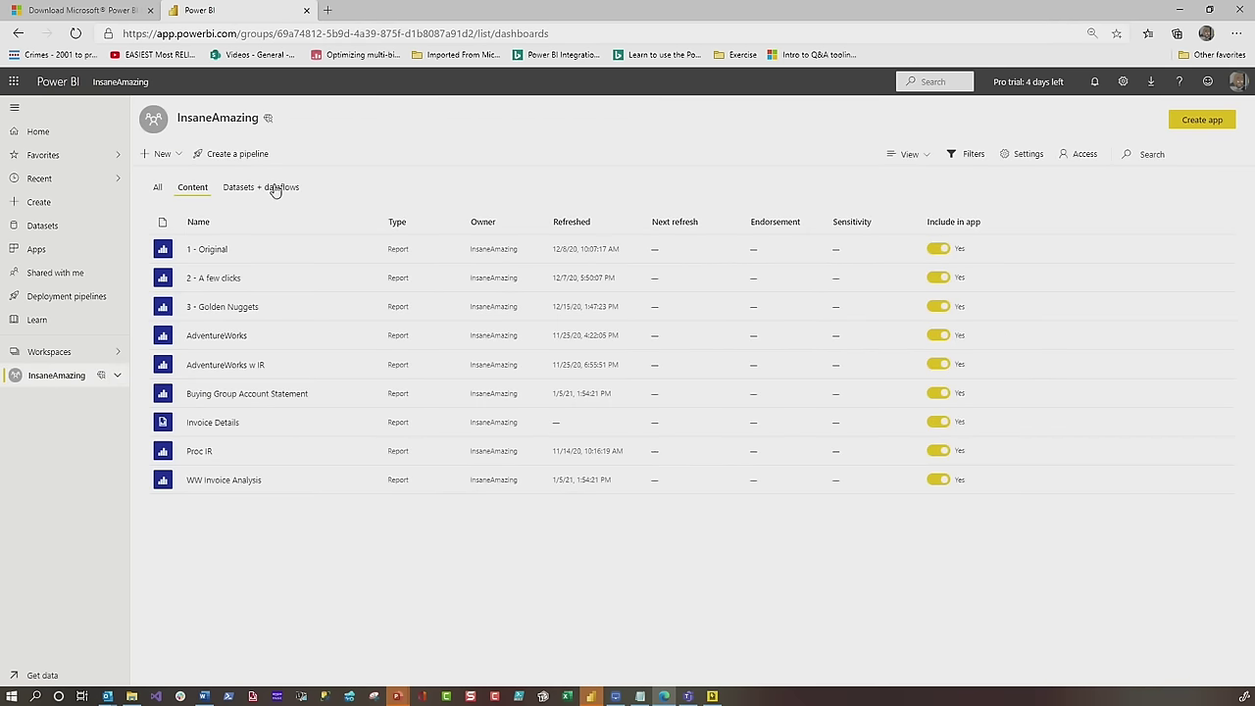
pyautogui.click(275, 191)
pyautogui.click(367, 251)
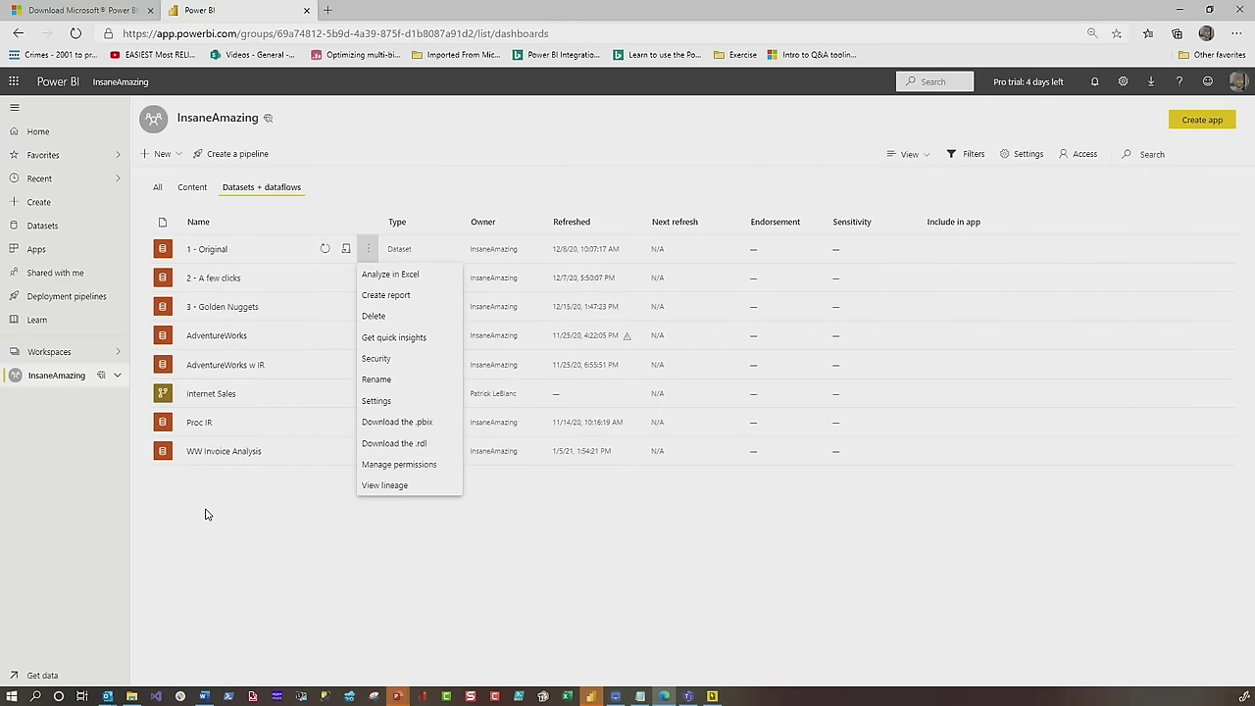
# Switch the workspace list back to reports and open Buying Group Account Statement
pyautogui.click(243, 340)
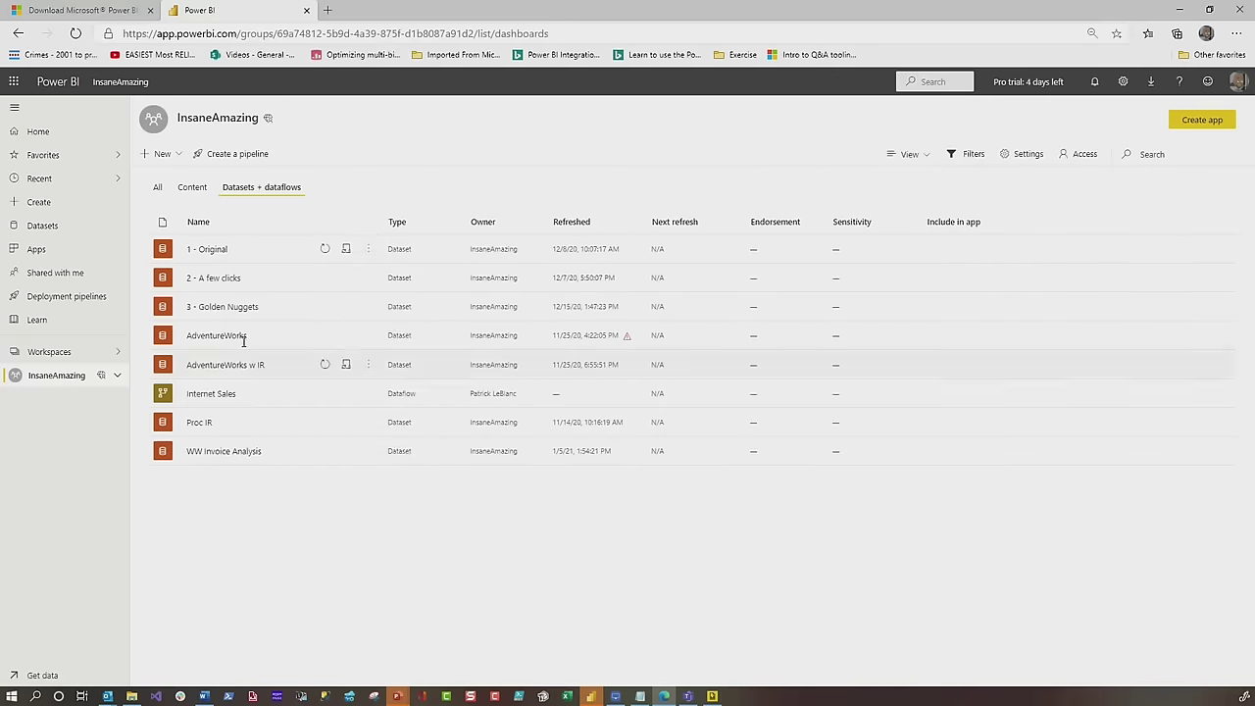
pyautogui.click(193, 189)
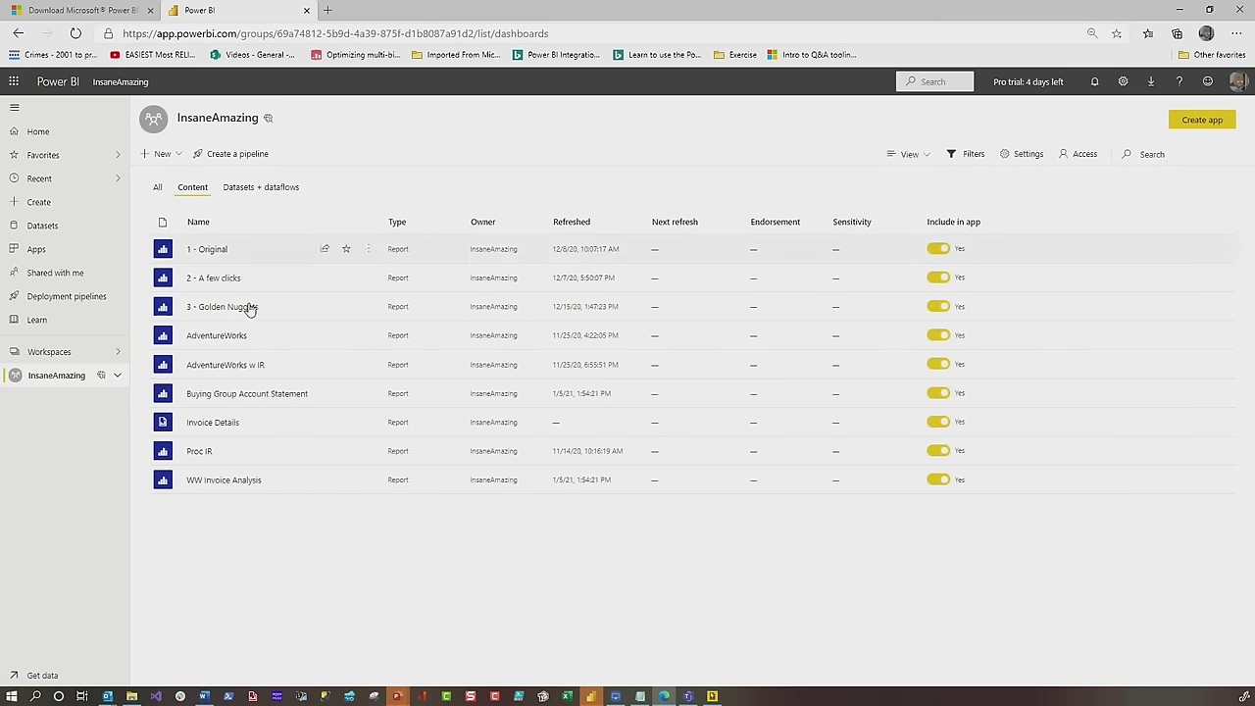
pyautogui.click(246, 396)
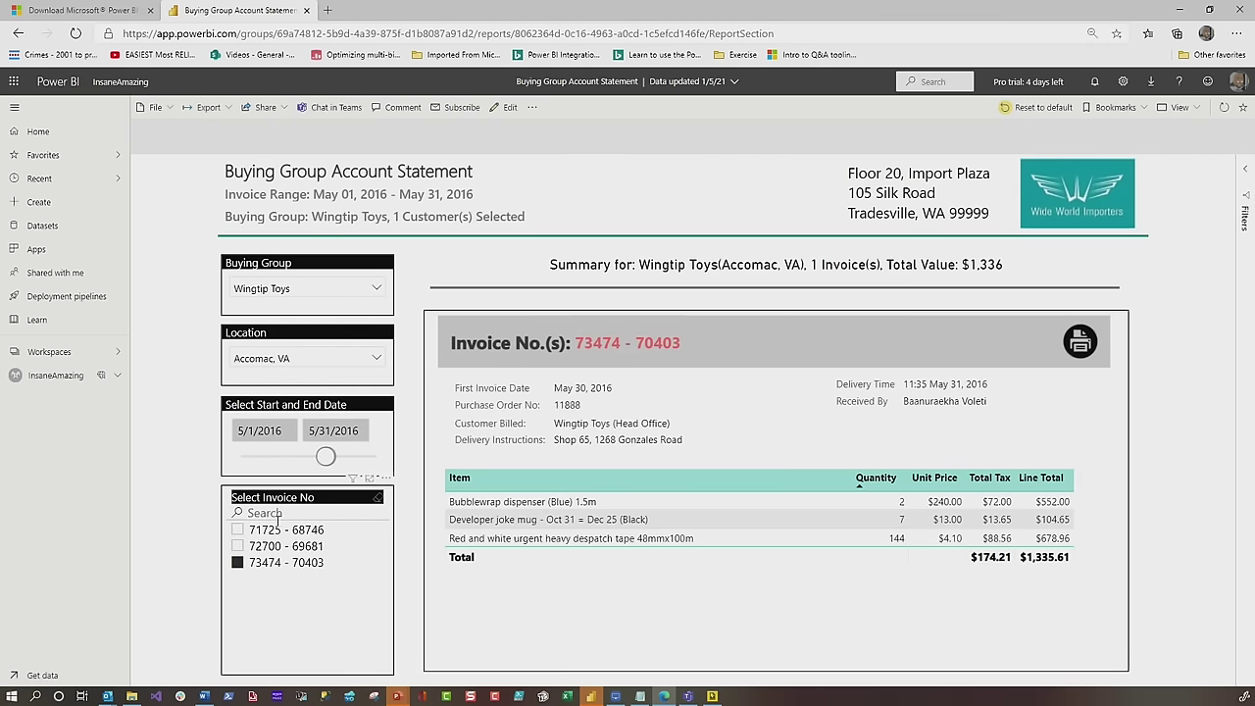
# Filter the statement to invoices 71725 - 68746 and 72700 - 69681, then return to the workspace
pyautogui.click(237, 562)
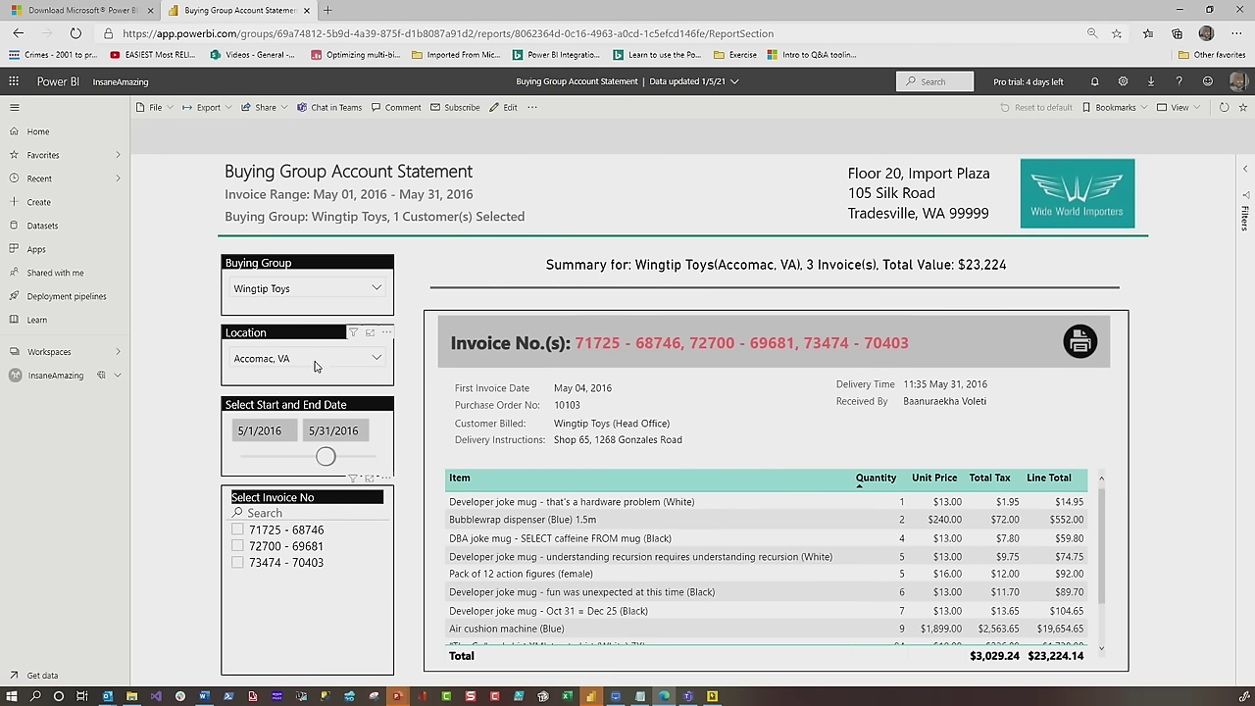
pyautogui.click(237, 530)
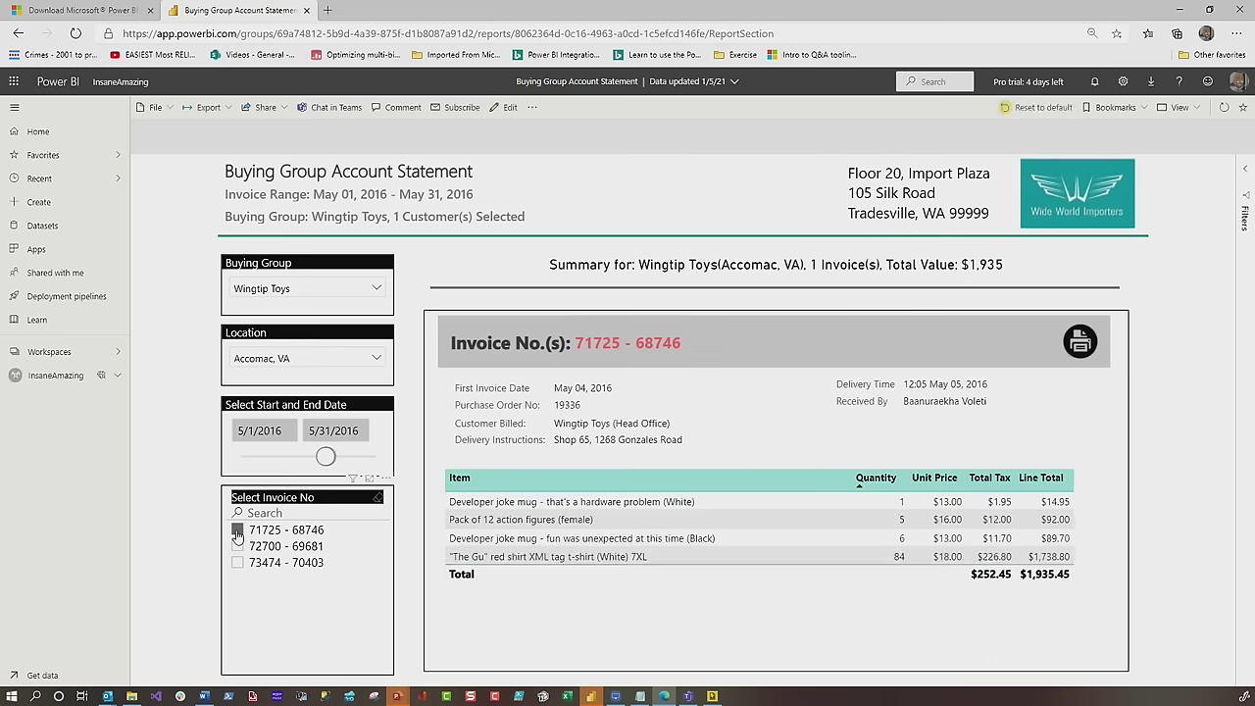
pyautogui.click(228, 108)
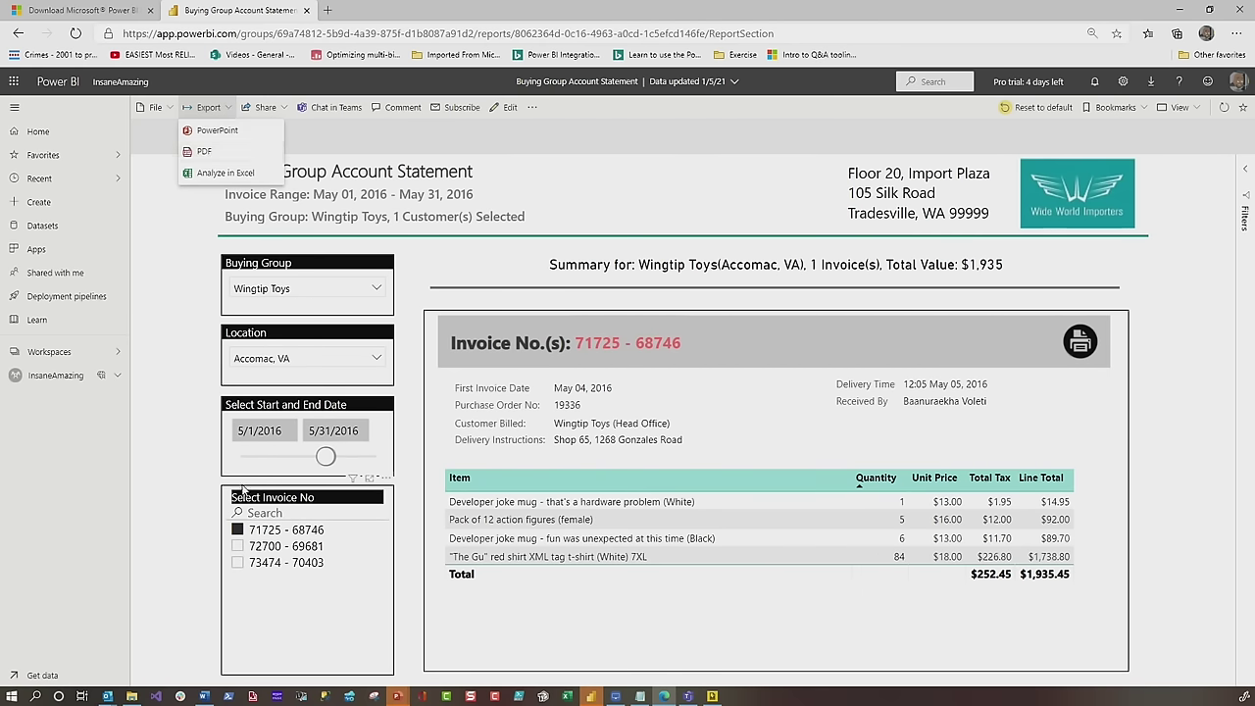
pyautogui.click(236, 537)
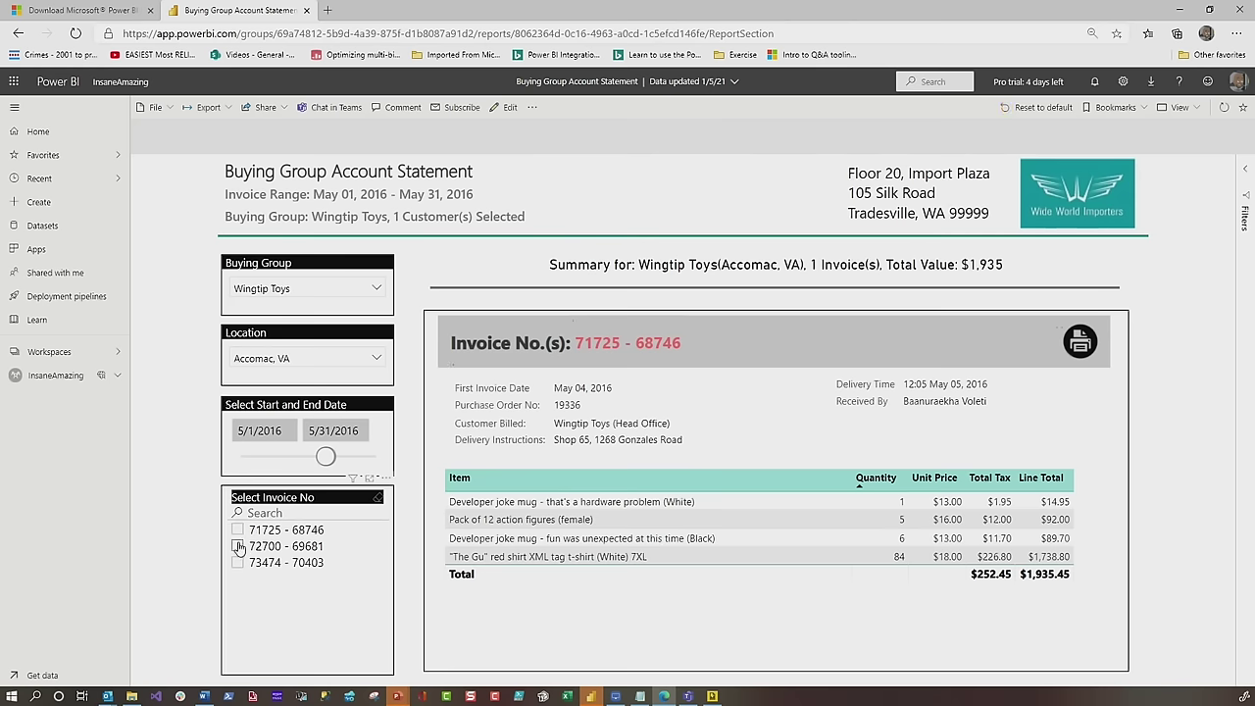
pyautogui.click(238, 546)
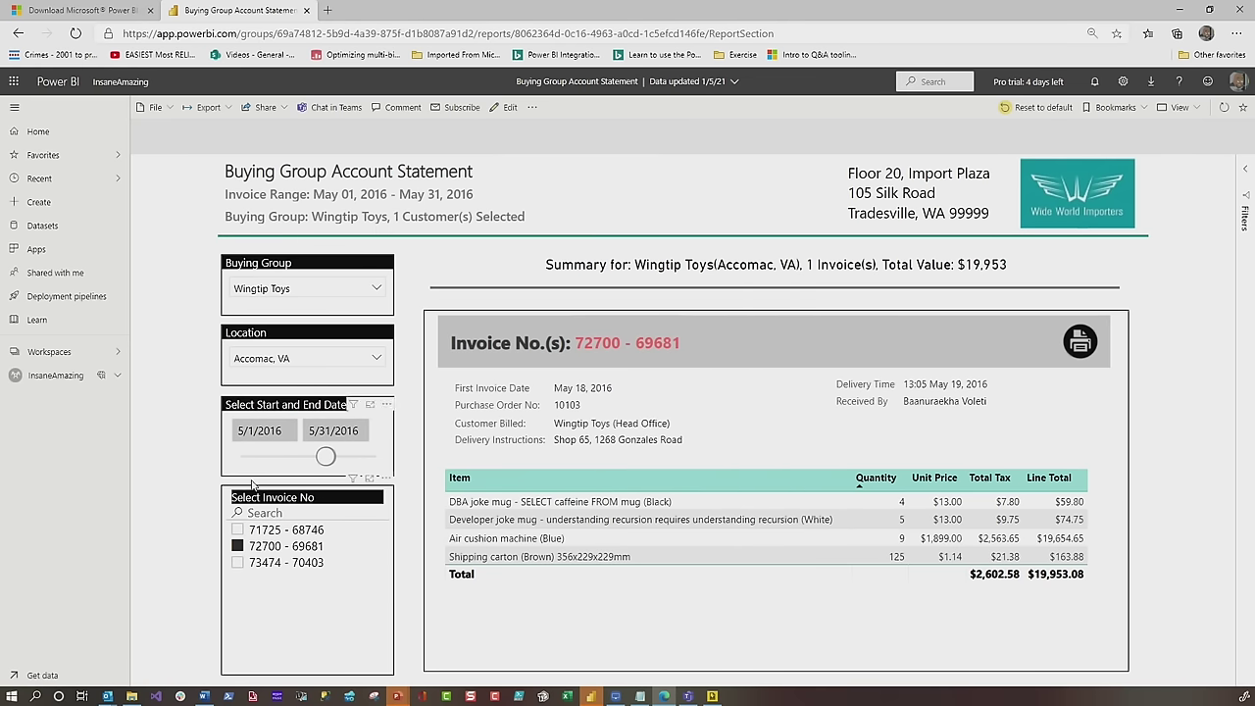
pyautogui.click(54, 383)
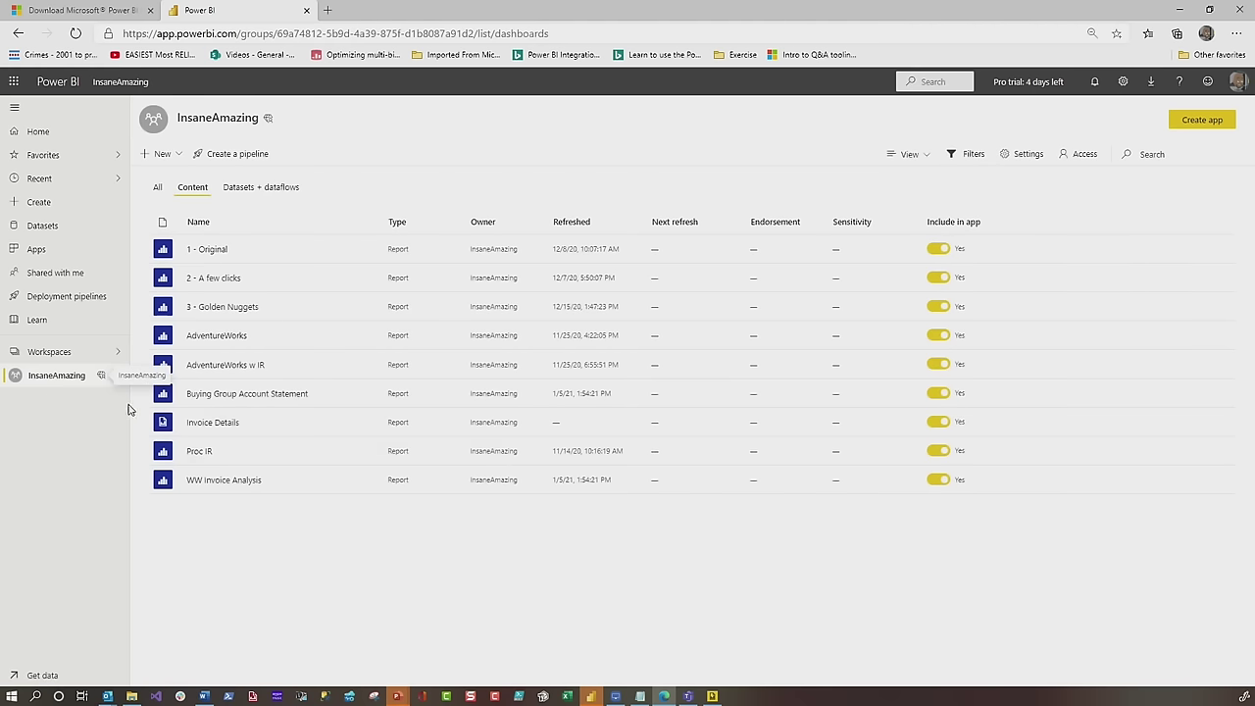
# Run Invoice Details with Buying Group Wingtip Toys and Location Accomac, VA
pyautogui.click(202, 424)
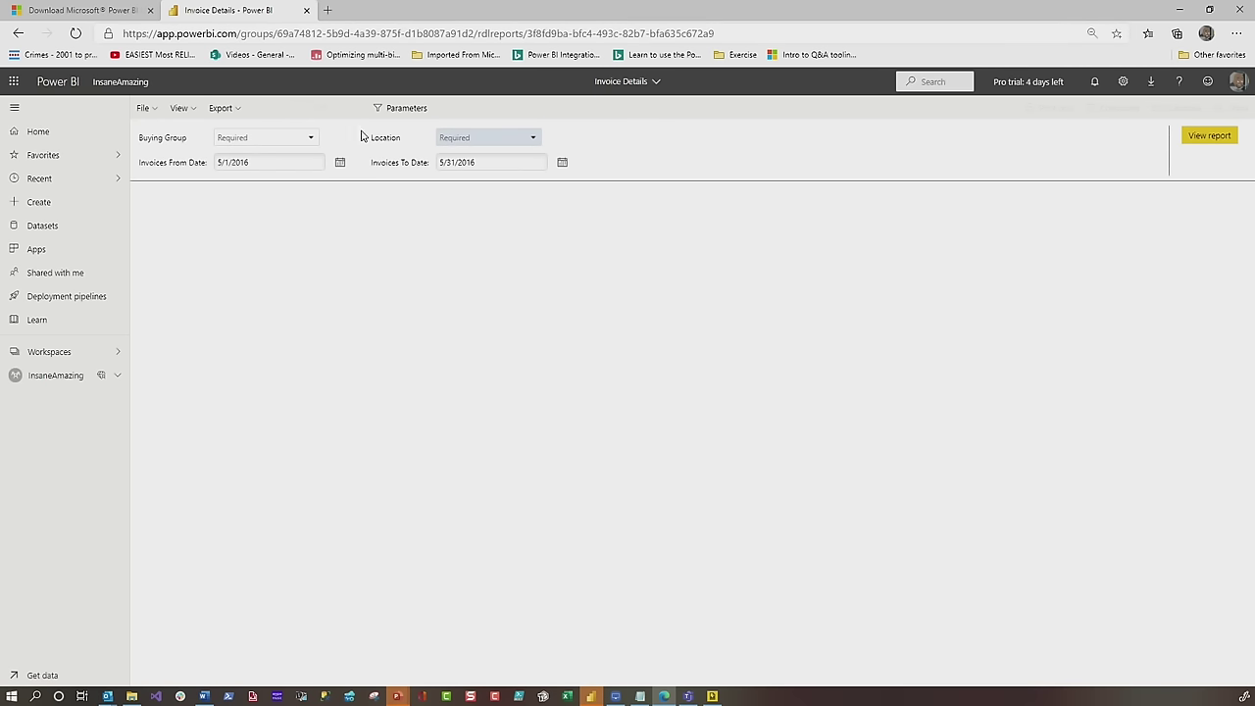
pyautogui.click(299, 138)
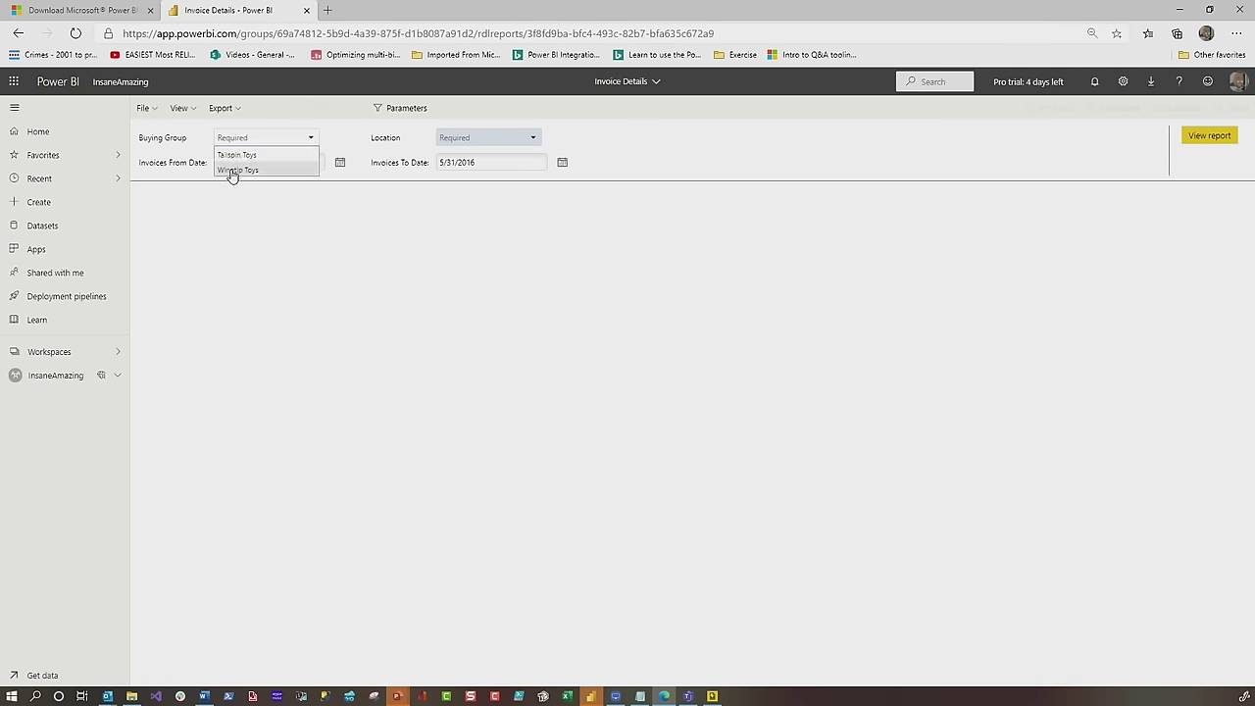
pyautogui.click(235, 170)
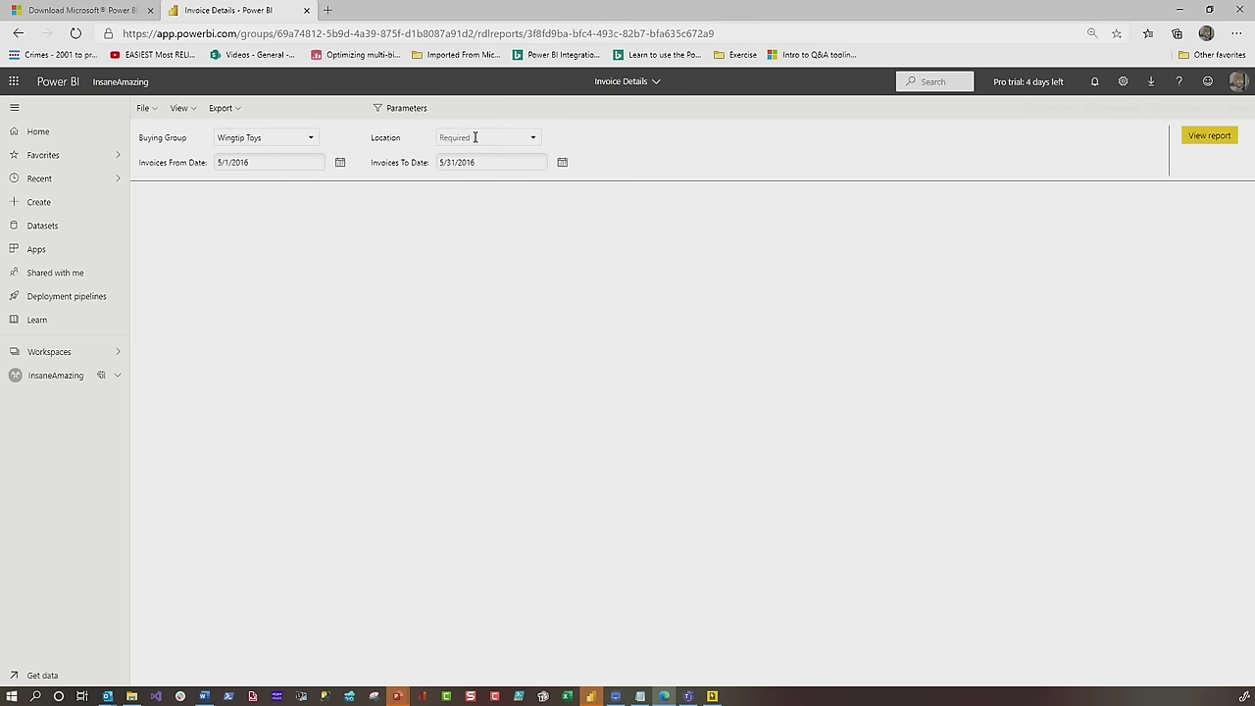
pyautogui.click(474, 138)
pyautogui.click(479, 172)
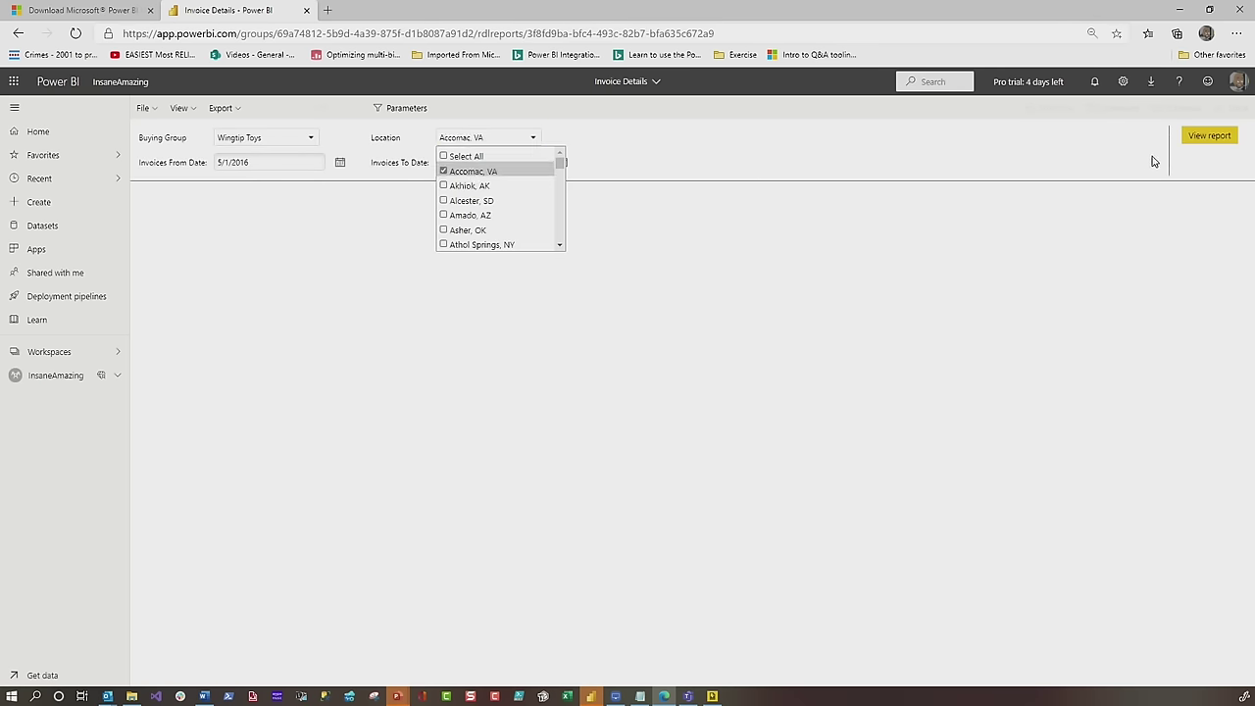
pyautogui.click(1207, 143)
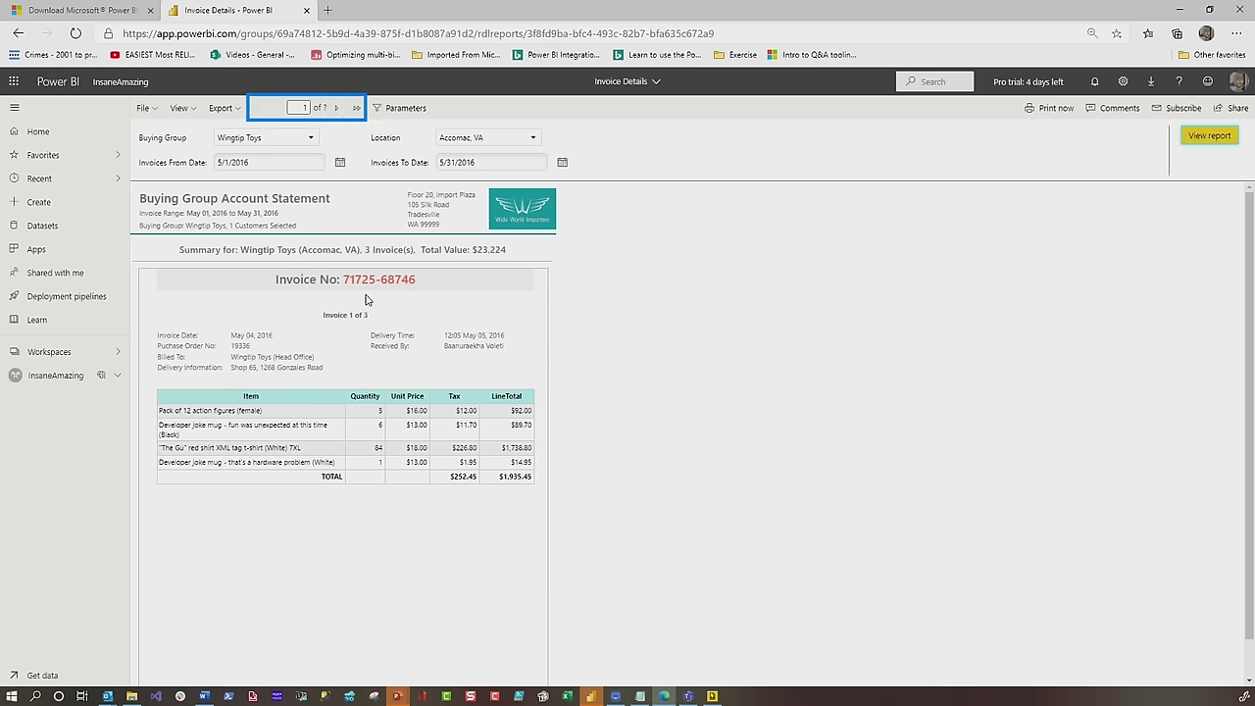
# Page through to invoice 3 of 3 and show the export format list
pyautogui.click(334, 109)
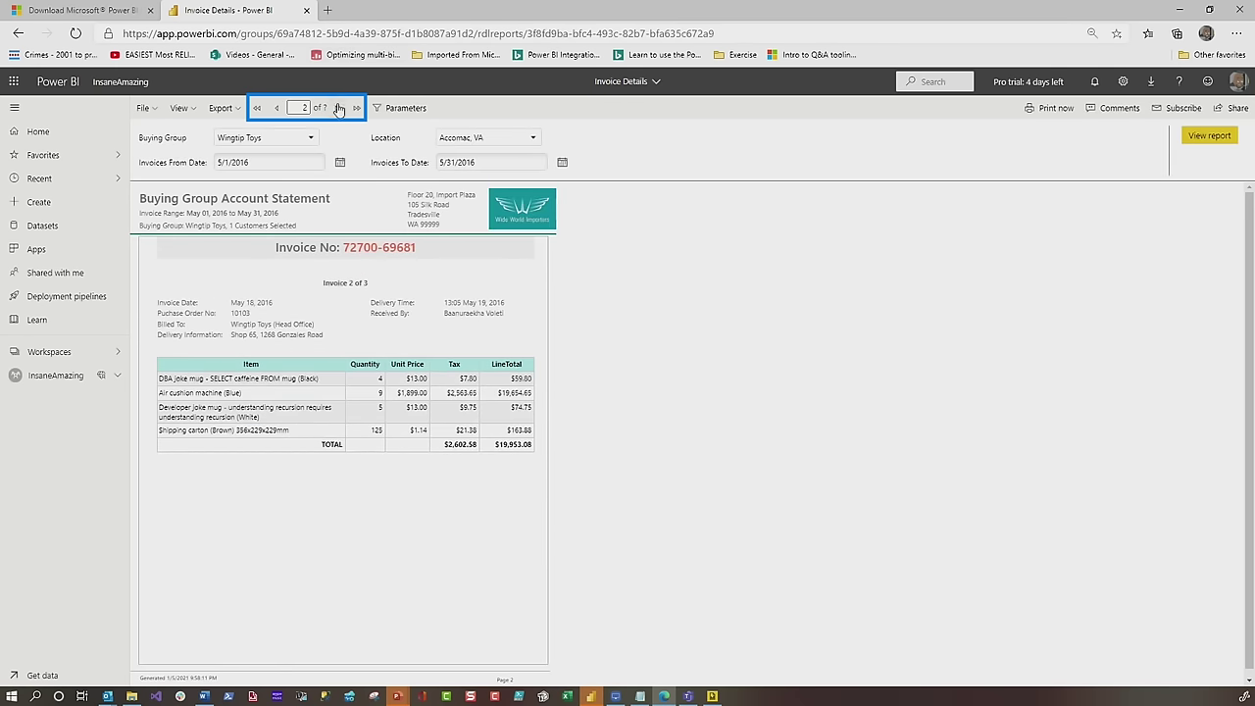
pyautogui.click(339, 109)
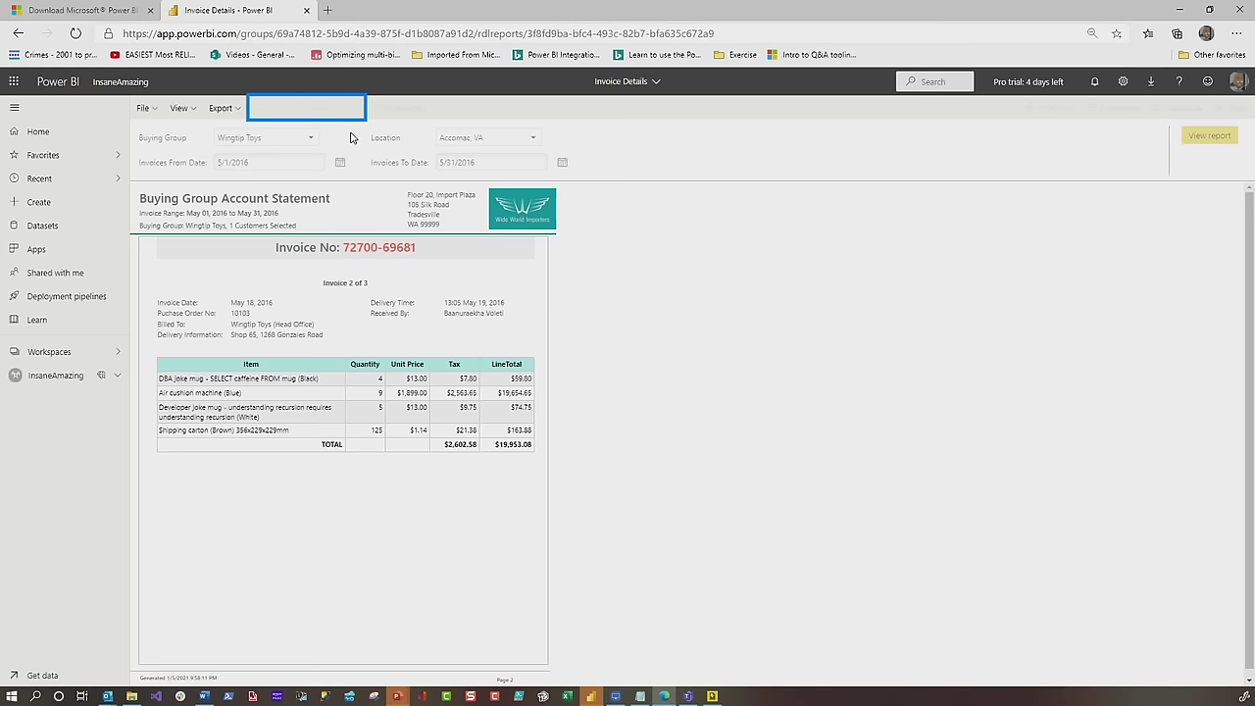
pyautogui.click(225, 109)
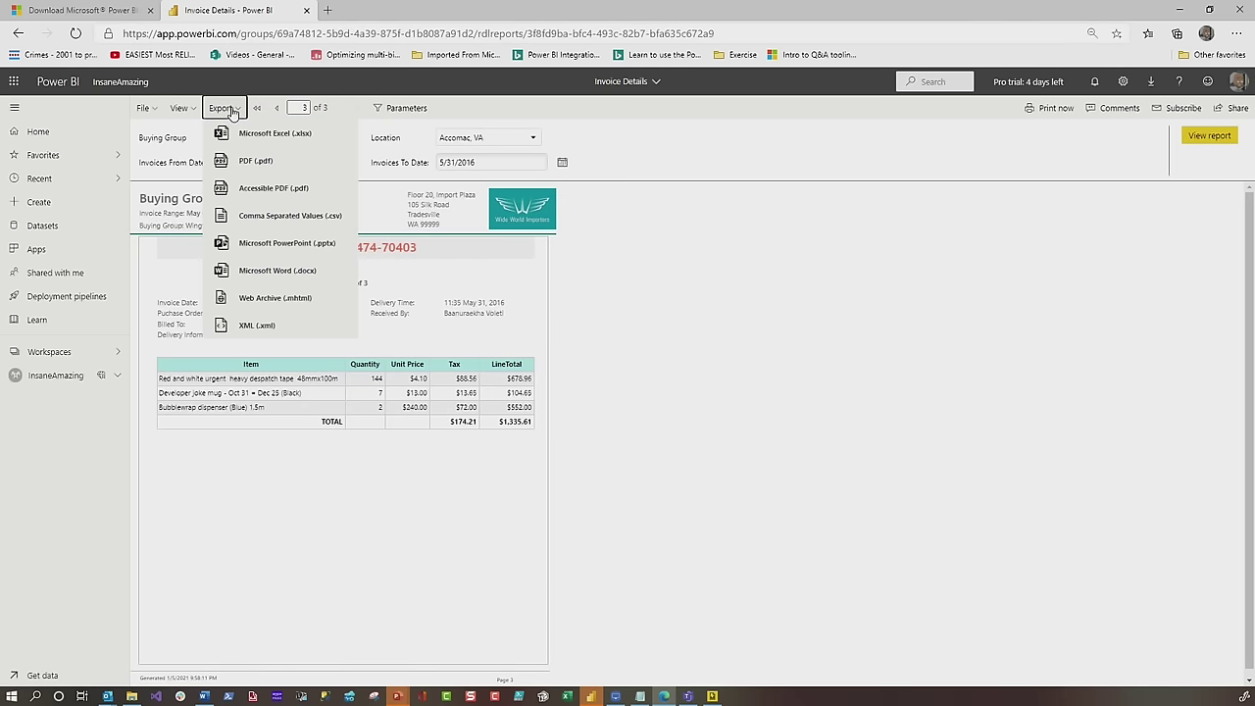